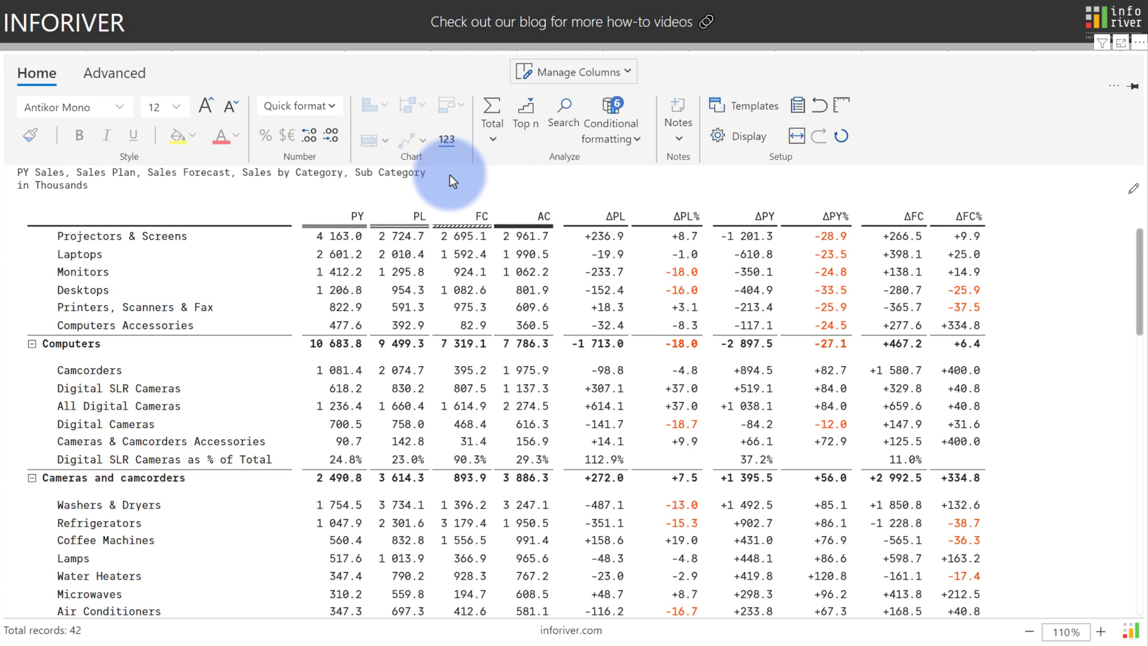
Select the ΔPL% column and bring up its lollipop chart type choices.
click(657, 225)
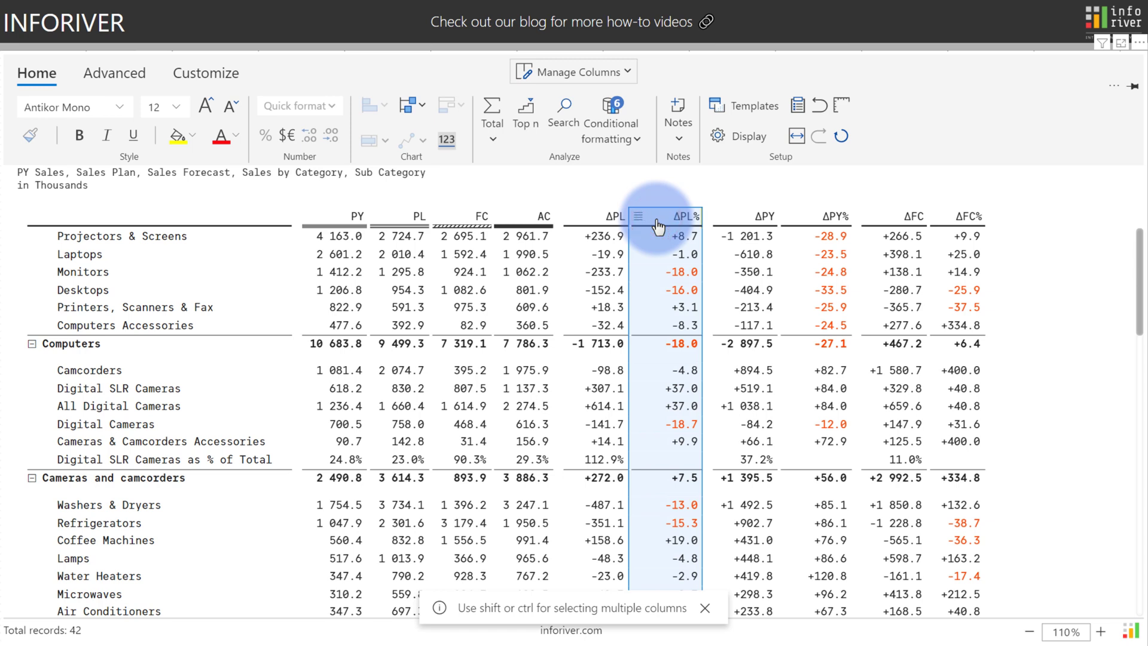
click(416, 107)
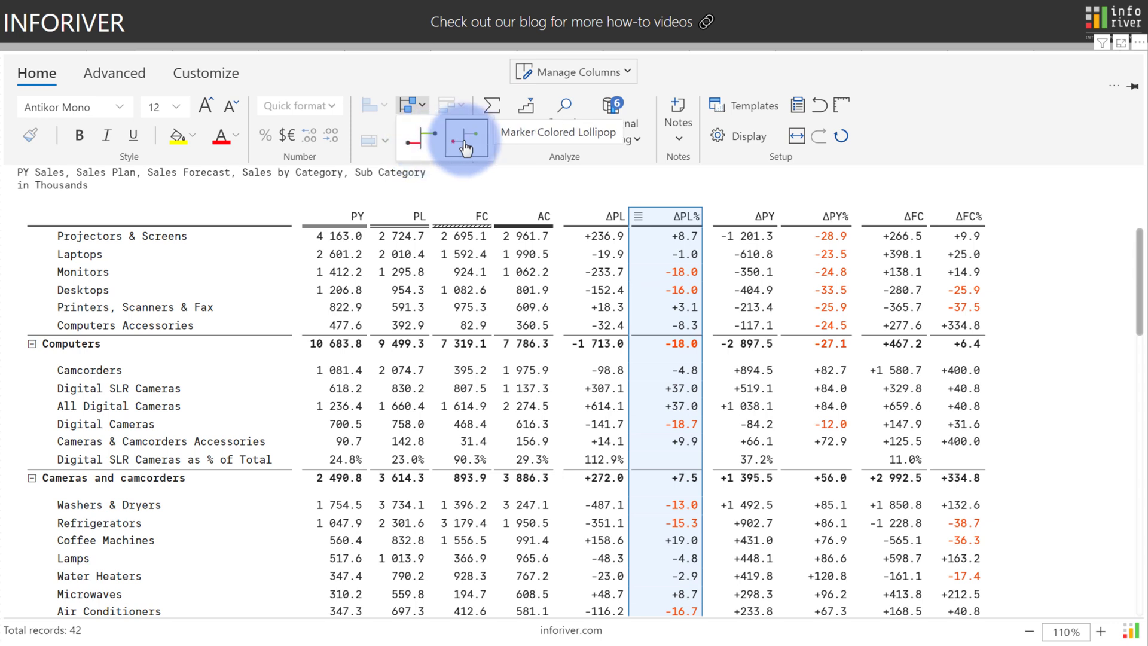
Apply Bar Colored Lollipop to ΔPL% and drag its column wider.
click(424, 144)
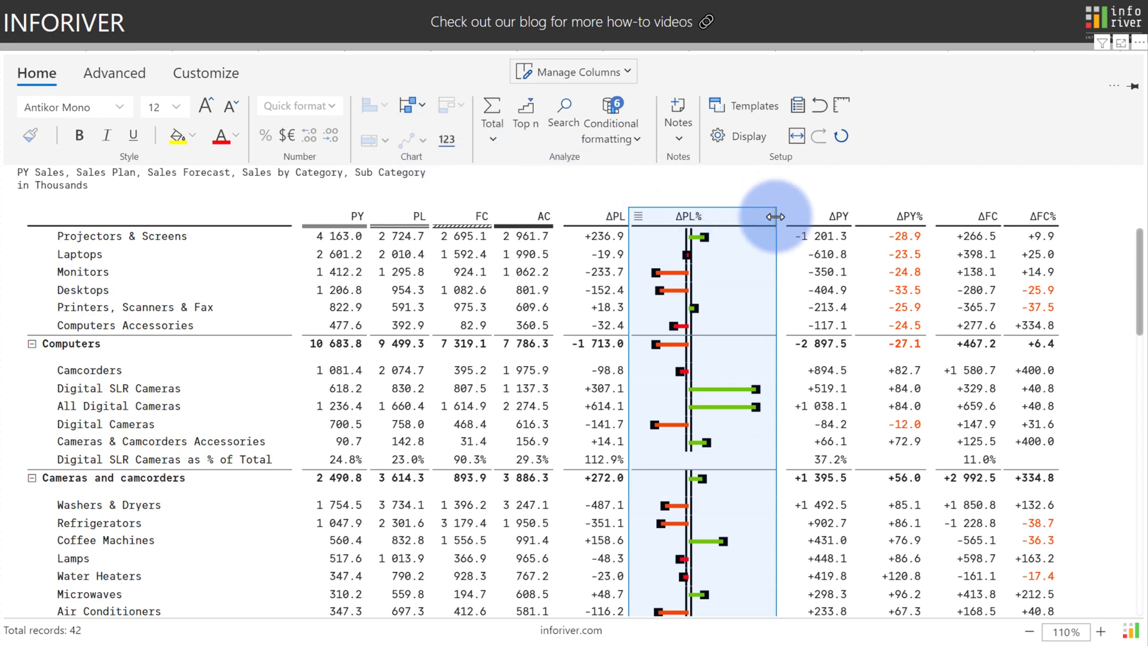
drag(777, 217, 806, 218)
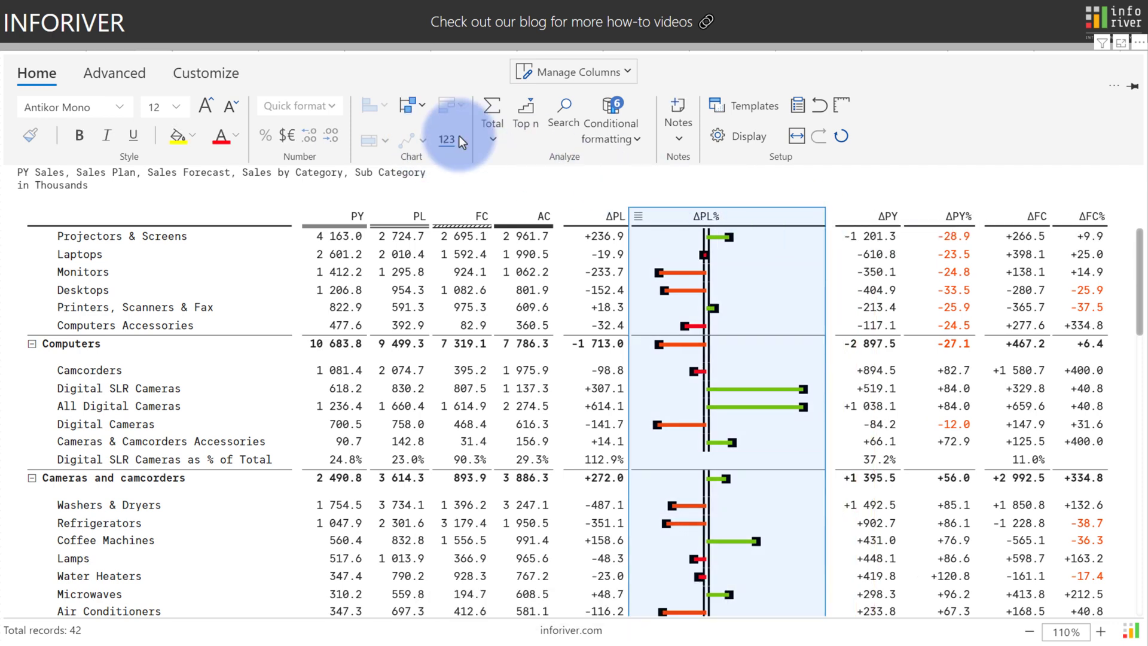
Review the Series Display marker options, keeping the default marker shape and normal size.
click(193, 76)
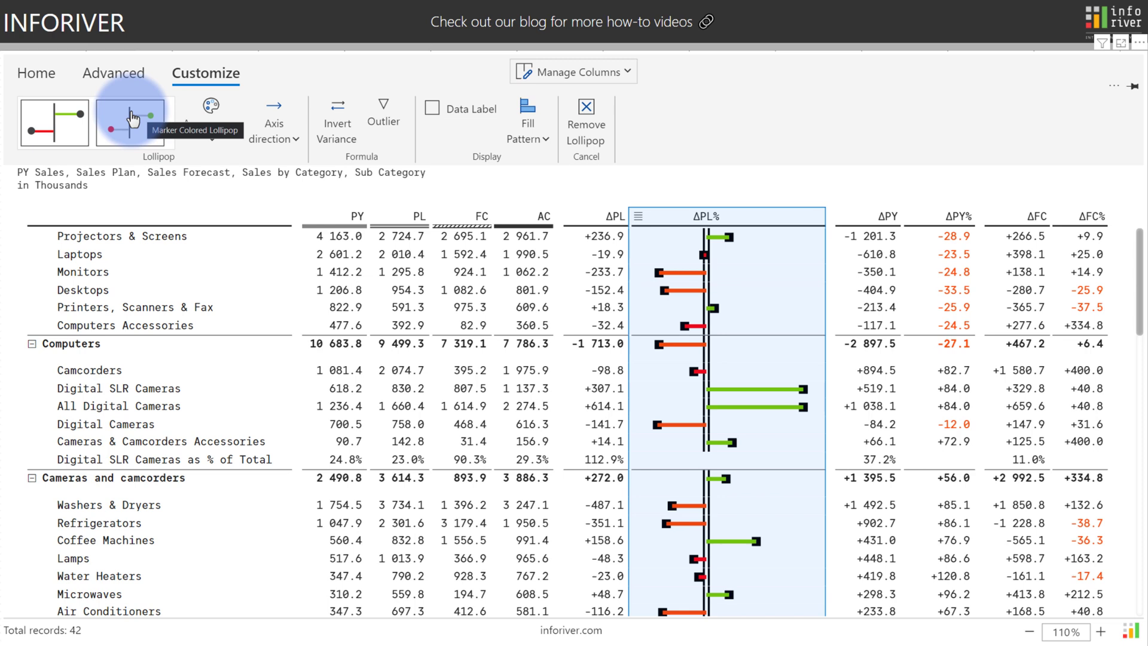
click(211, 115)
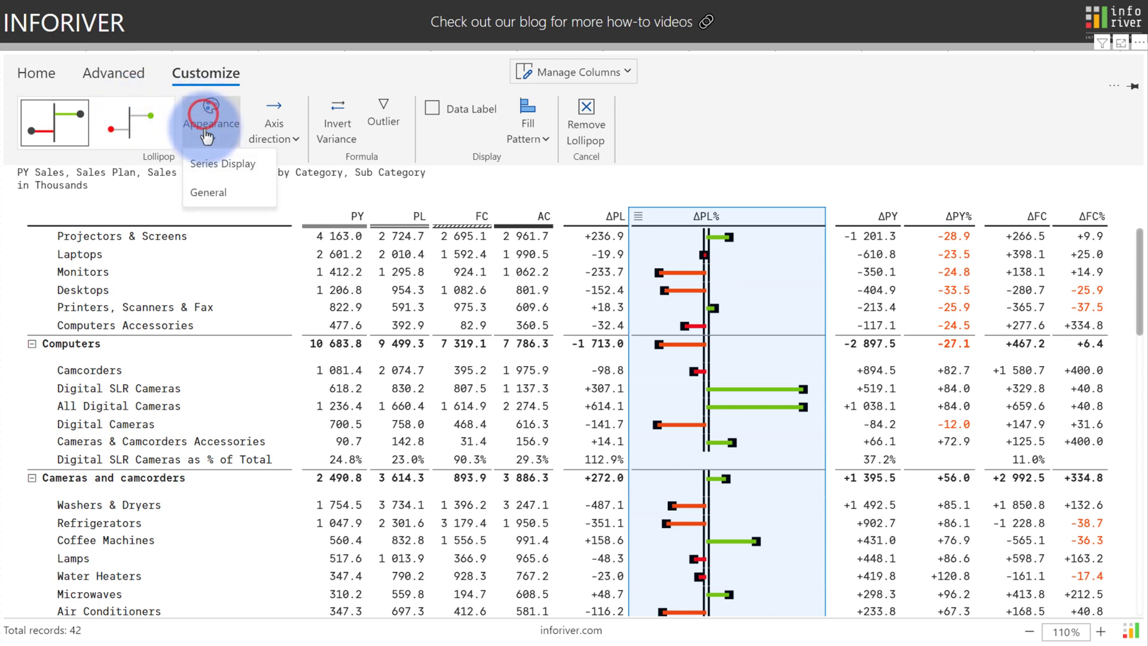
click(210, 169)
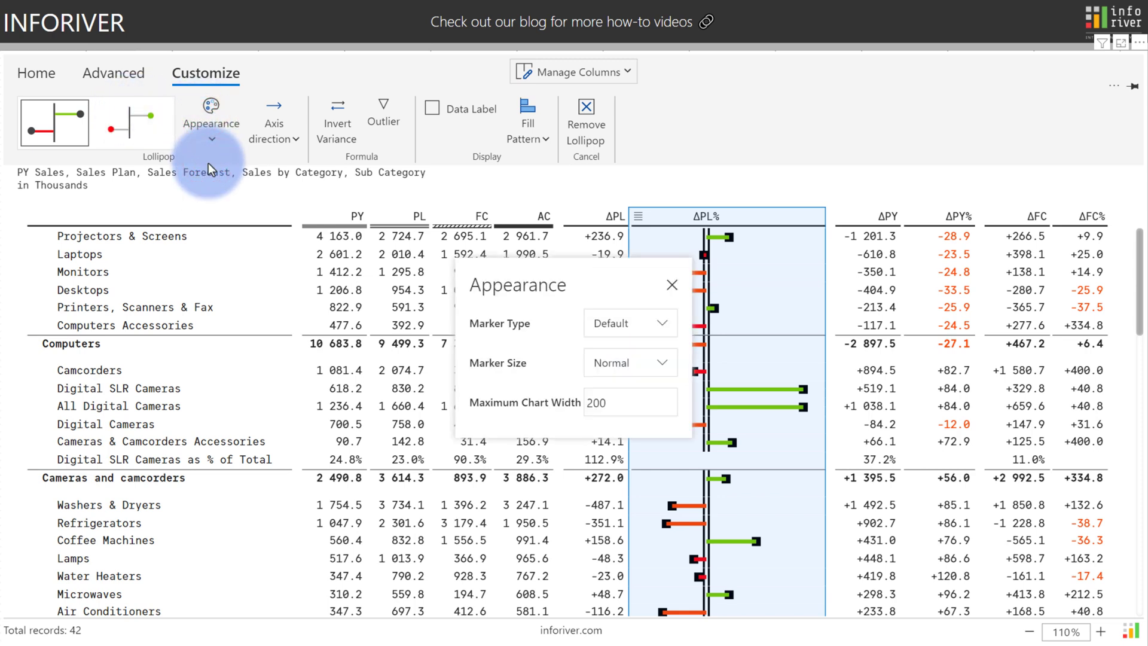
click(604, 323)
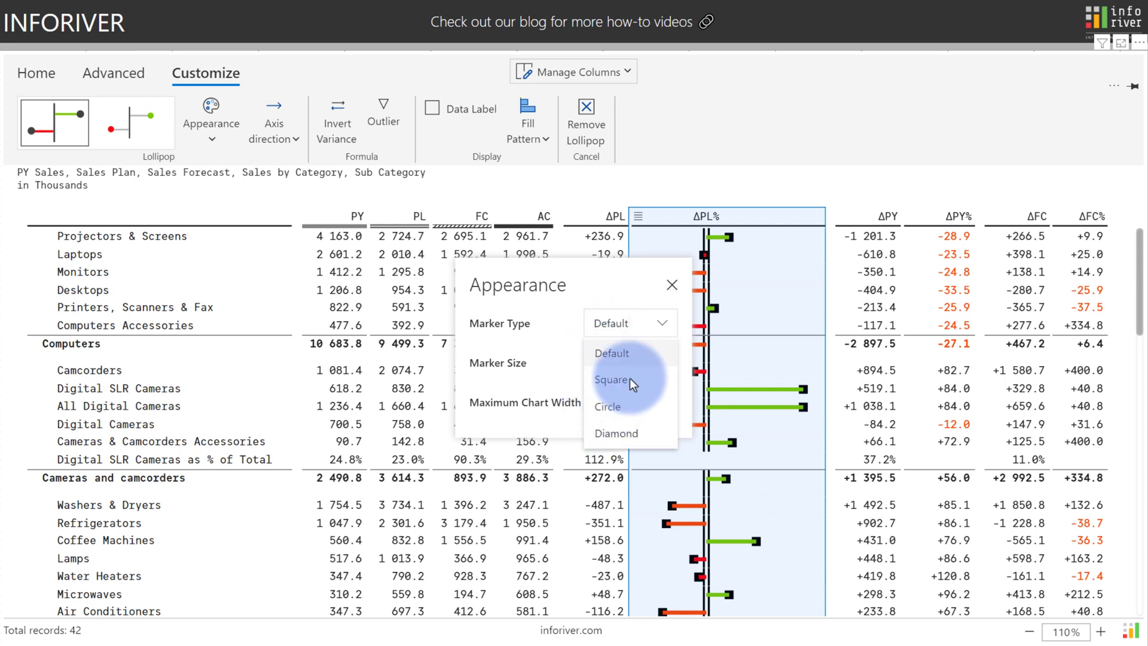
click(662, 323)
click(660, 362)
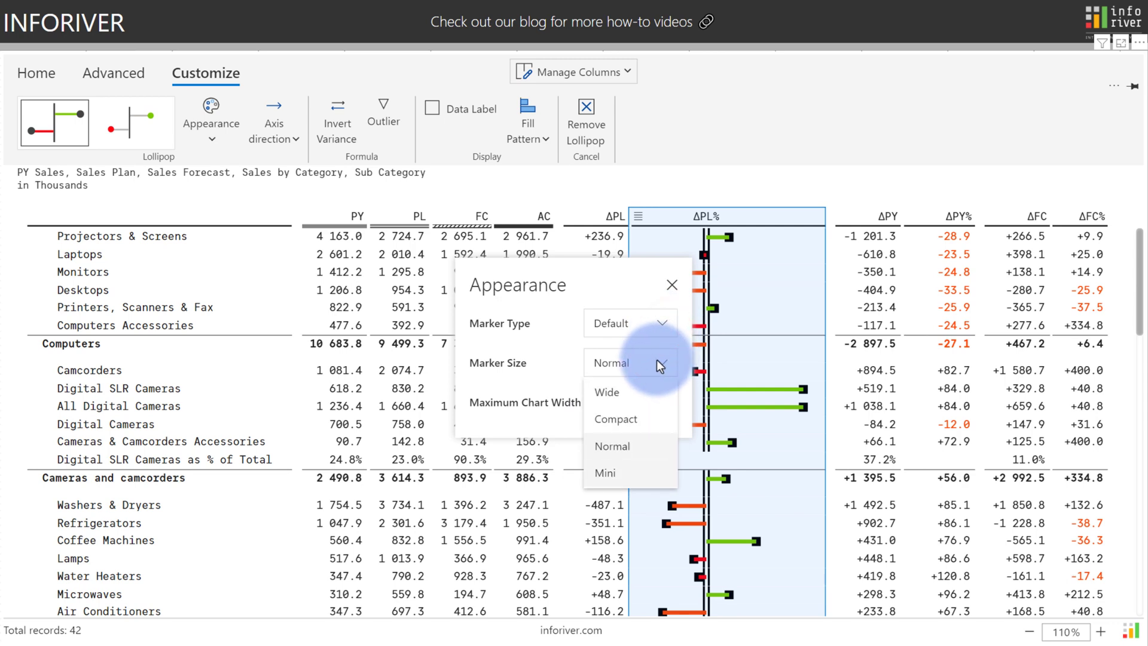
click(656, 359)
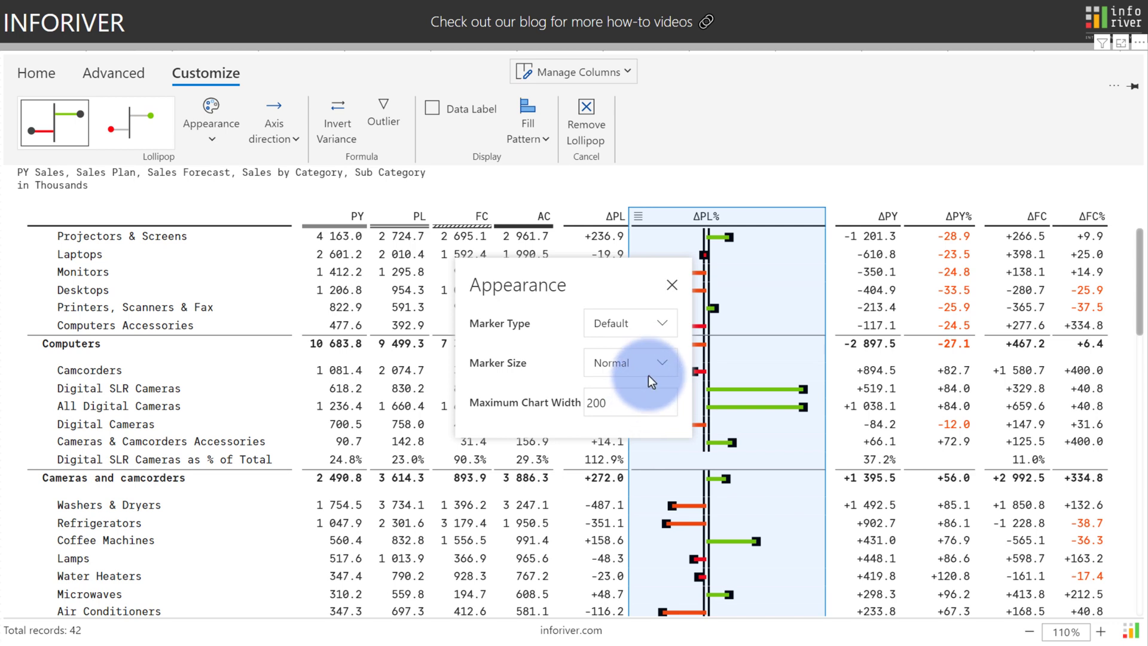
Switch ΔPL% to Marker Colored Lollipop and view its green/red positive-negative colours.
click(671, 285)
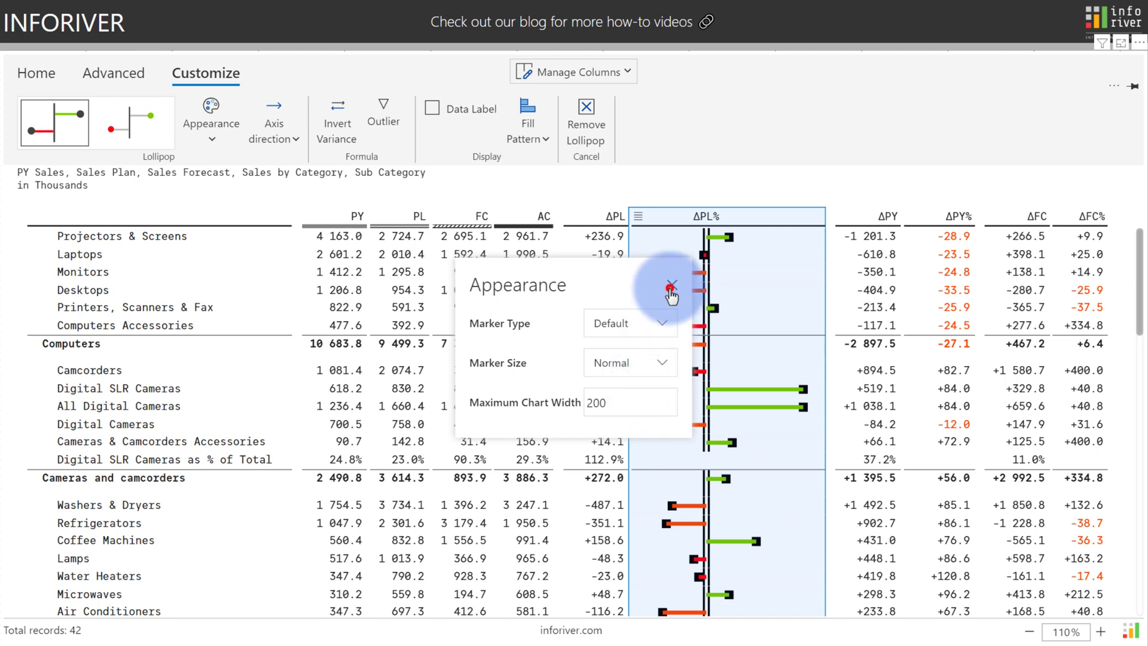
click(131, 123)
click(196, 127)
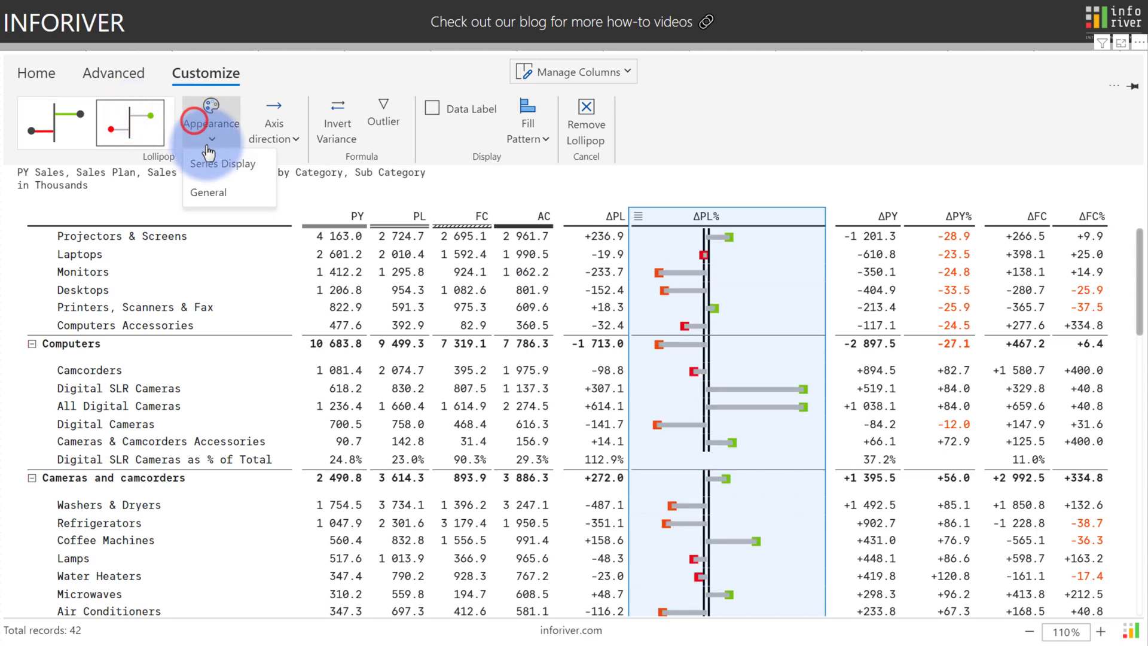
click(212, 161)
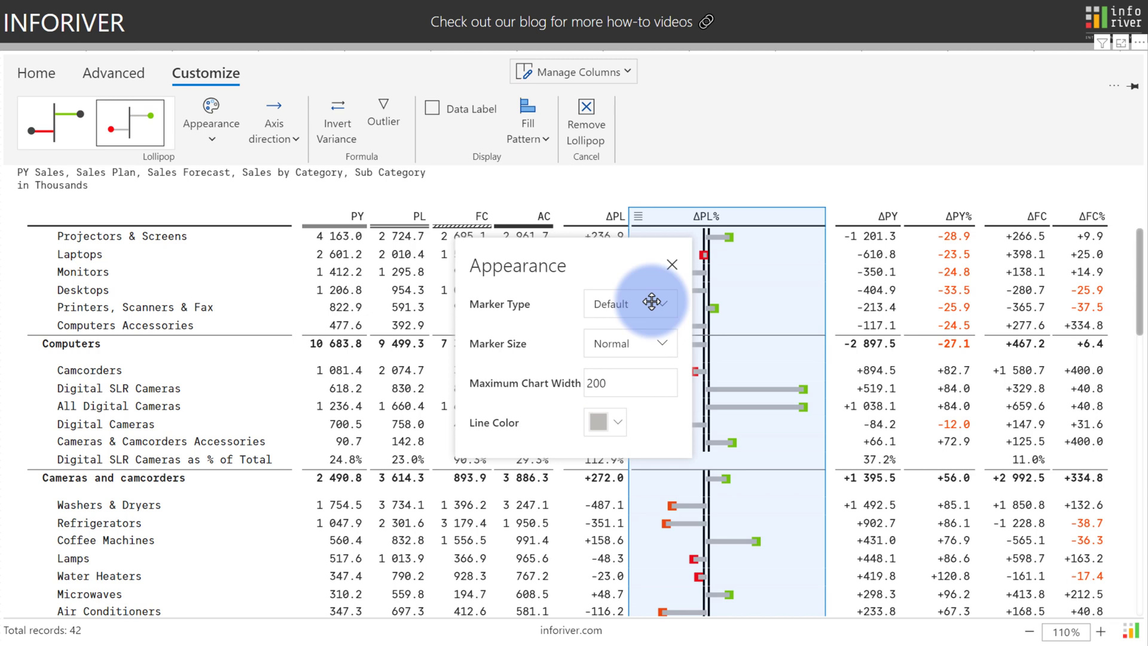
click(671, 264)
click(211, 125)
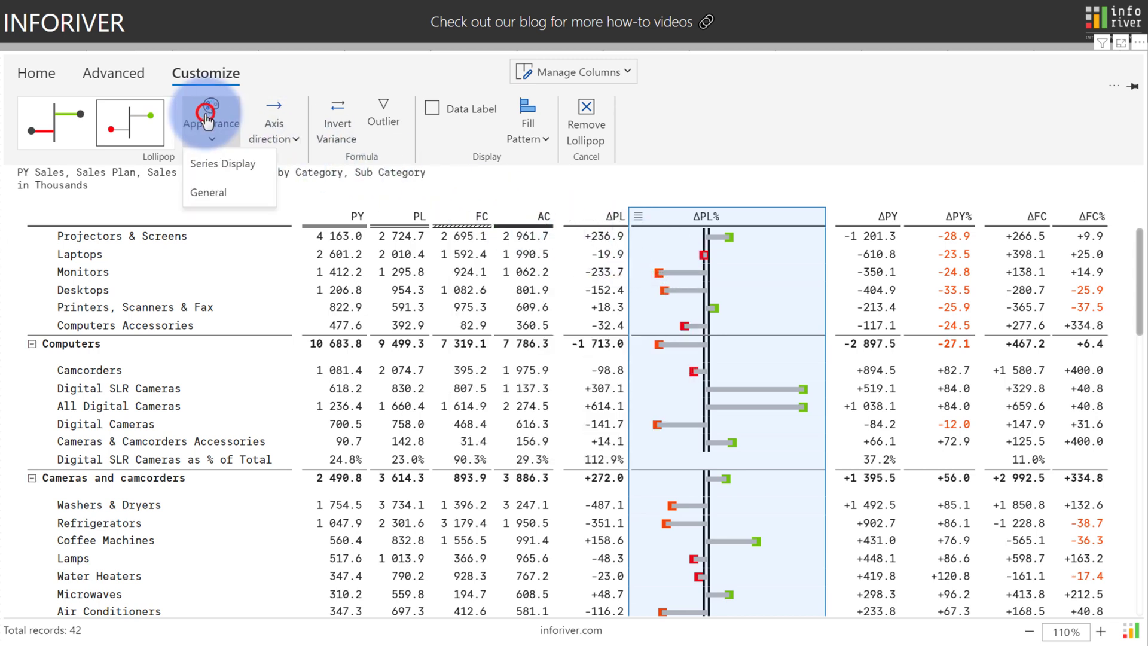
click(212, 194)
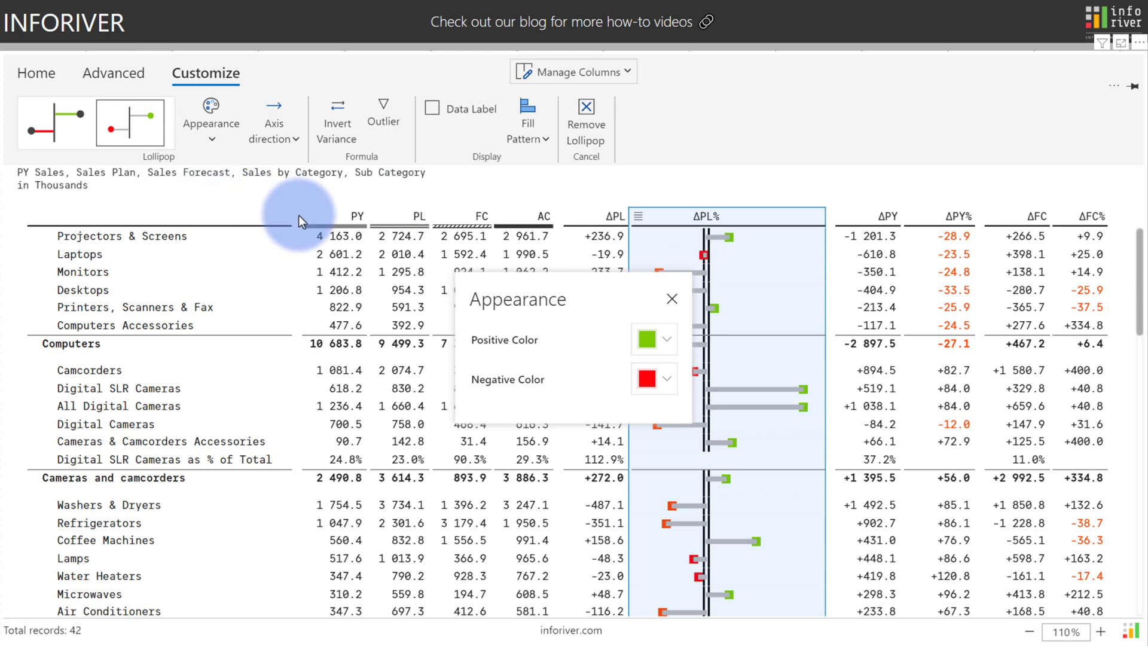
Check axis direction, toggle Invert Variance back to original, and enable ΔPL% data labels.
click(671, 299)
click(274, 123)
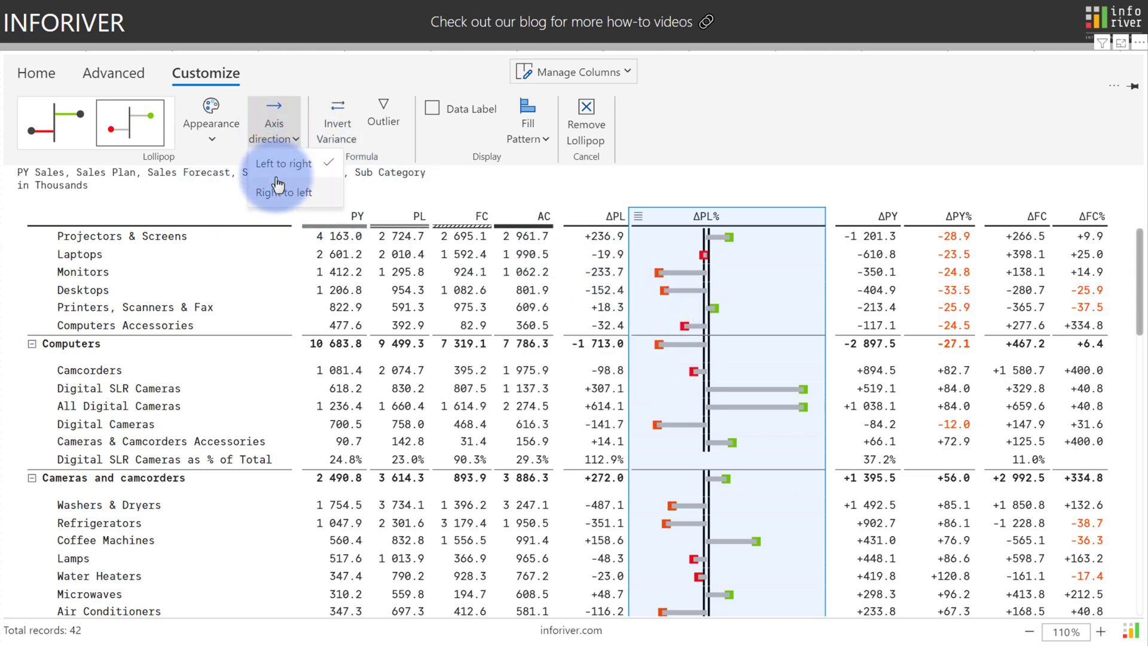
click(338, 136)
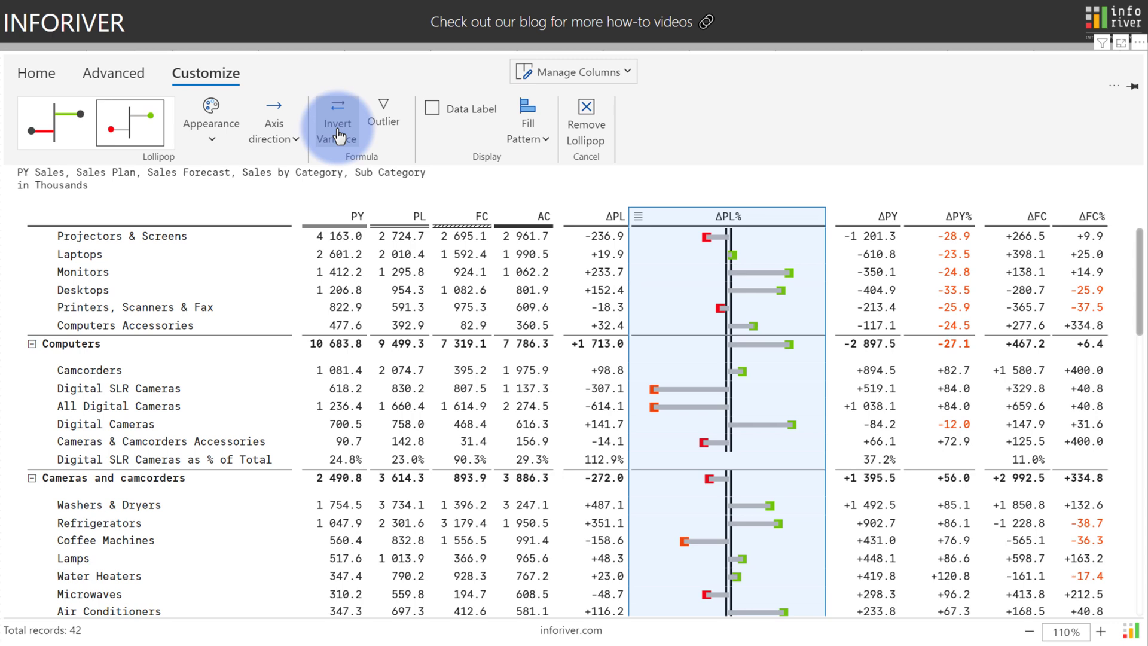
click(339, 132)
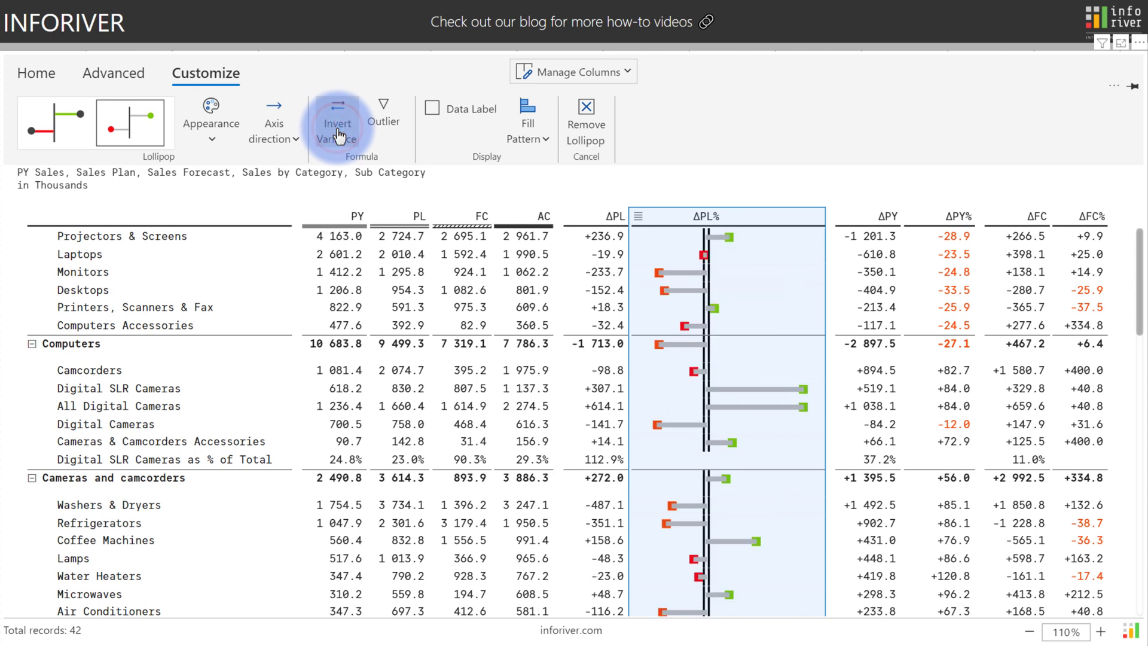
click(433, 109)
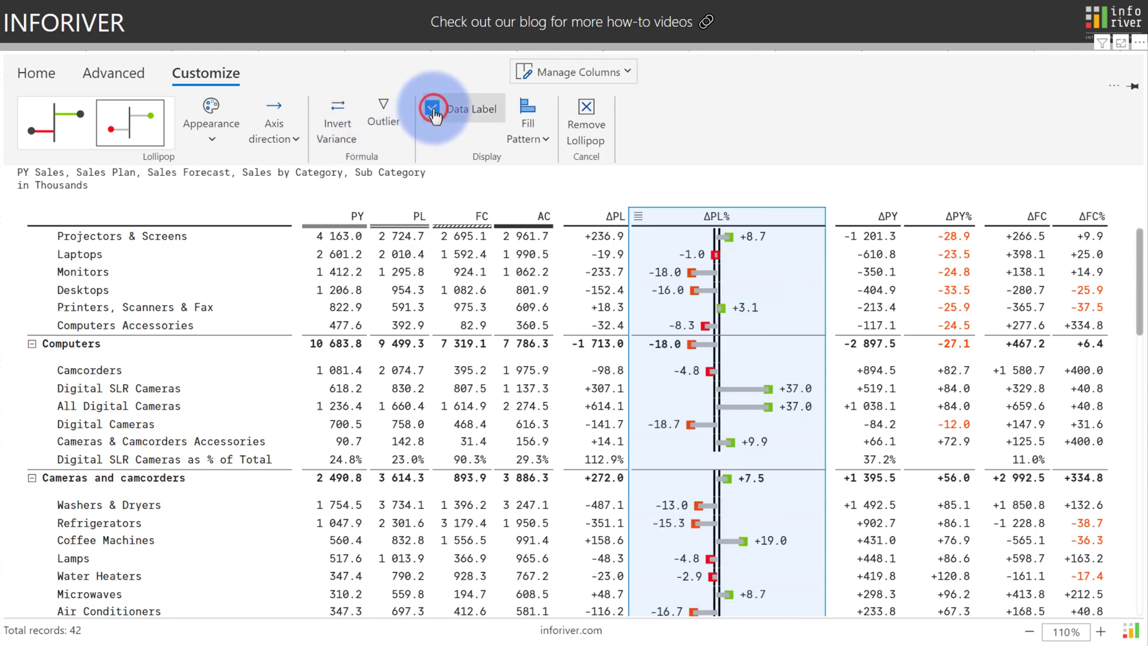
Enable outliers with a -18 negative and 35 positive threshold, and apply them.
click(375, 115)
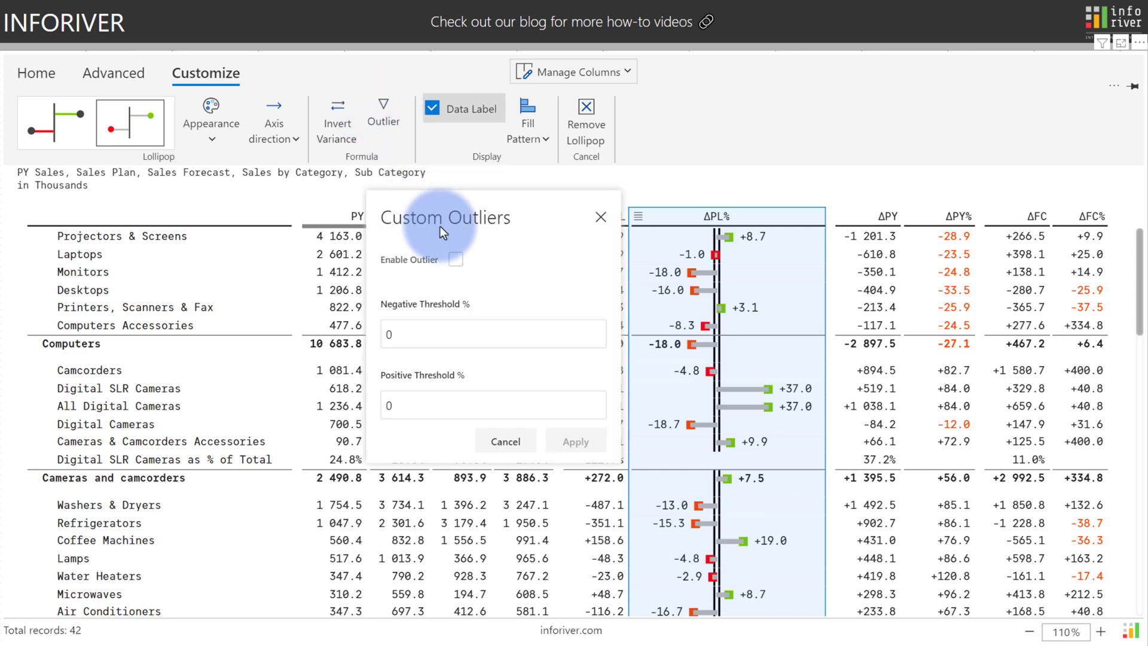
click(456, 260)
double_click(431, 332)
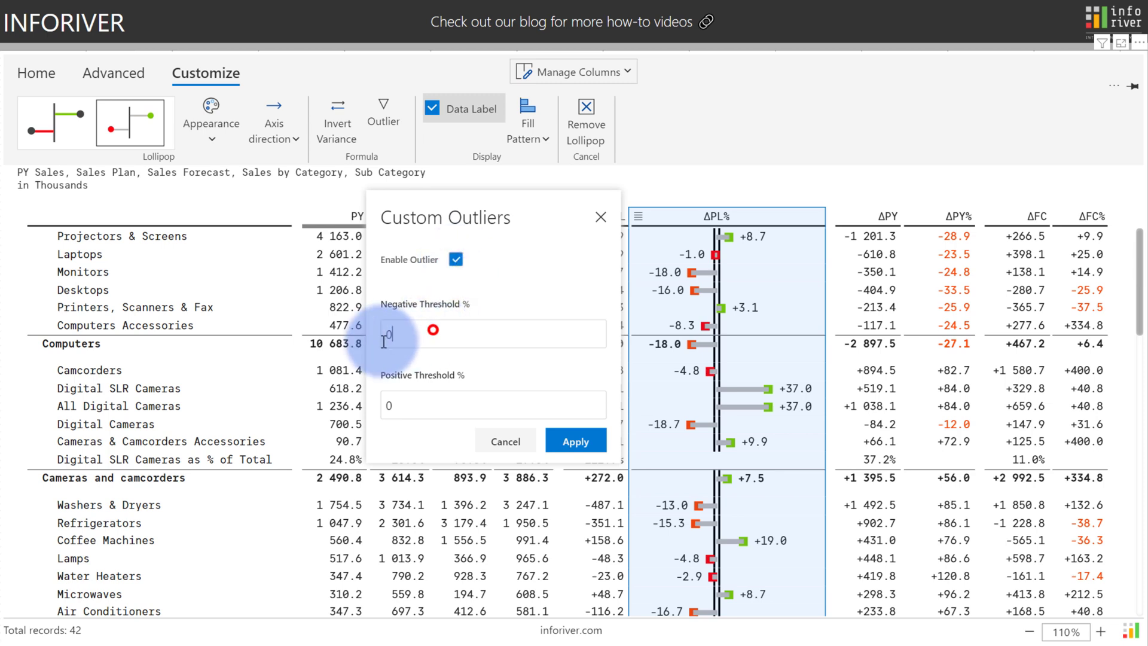
text(-18)
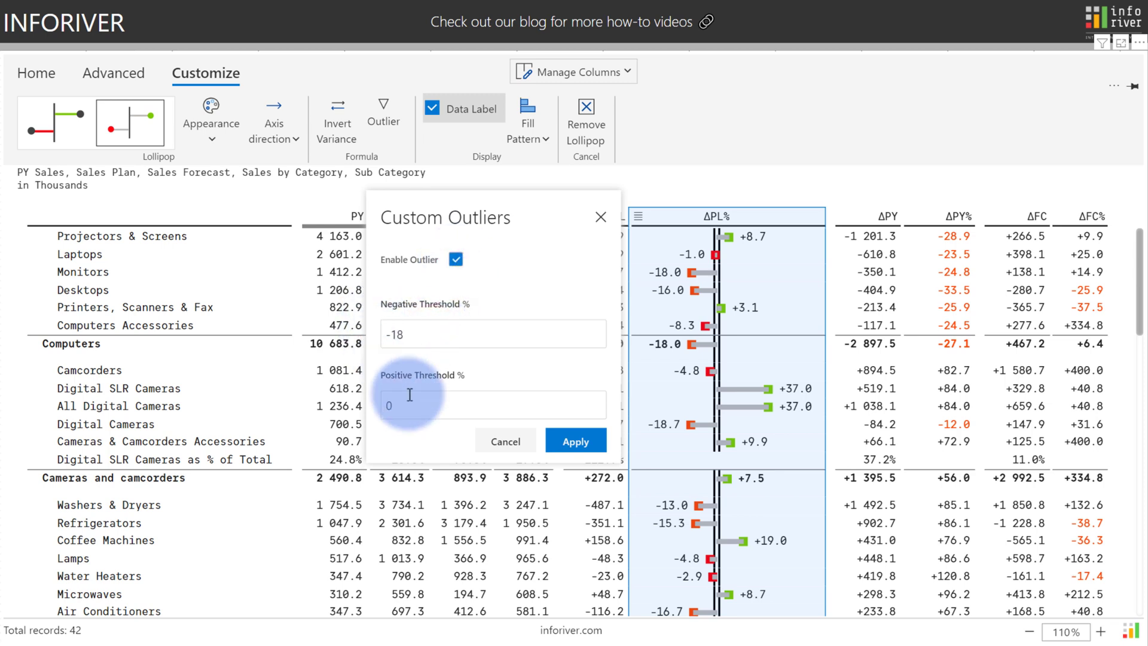
double_click(415, 408)
text(35)
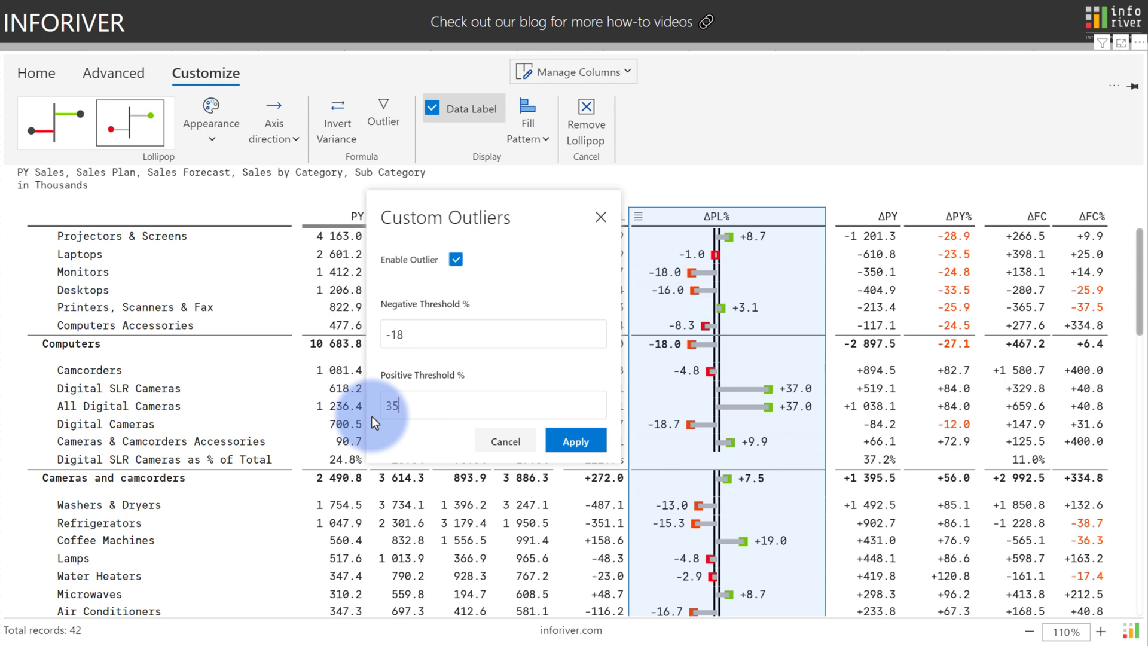
click(585, 440)
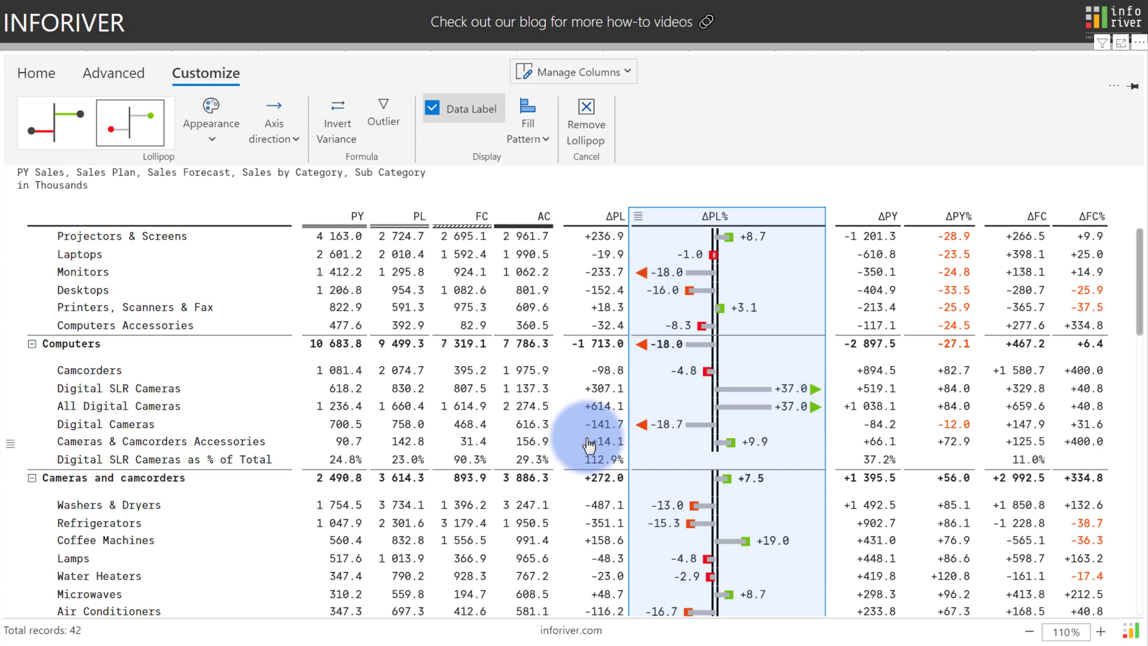
Show the Fill Pattern dropdown choices in the Customize tab's Display group.
click(530, 112)
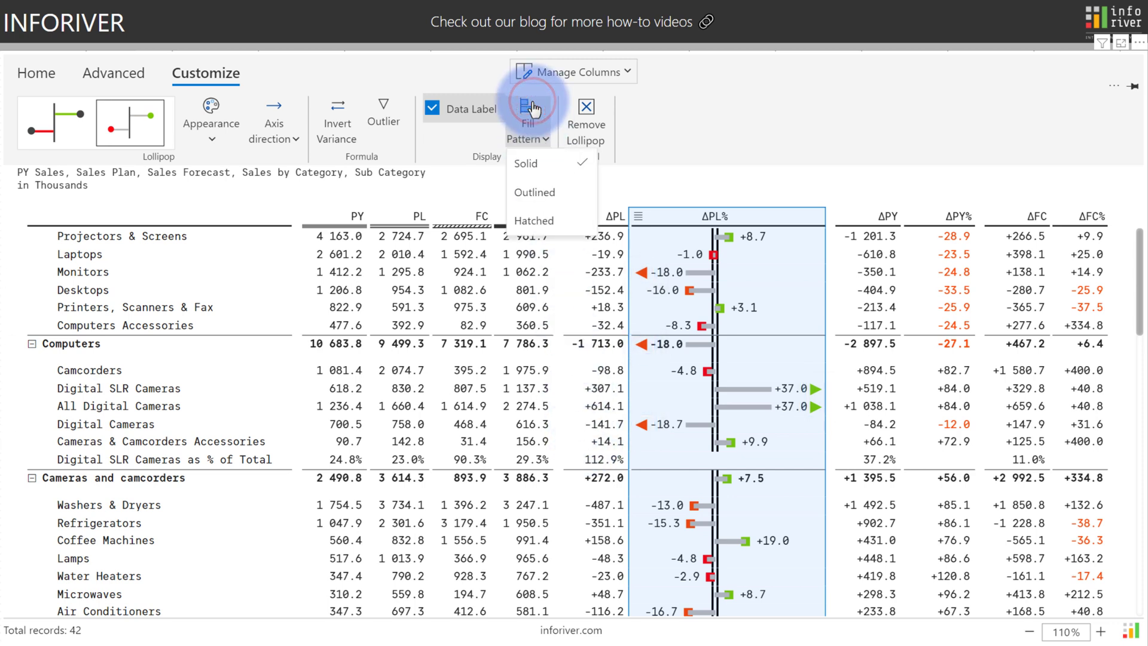